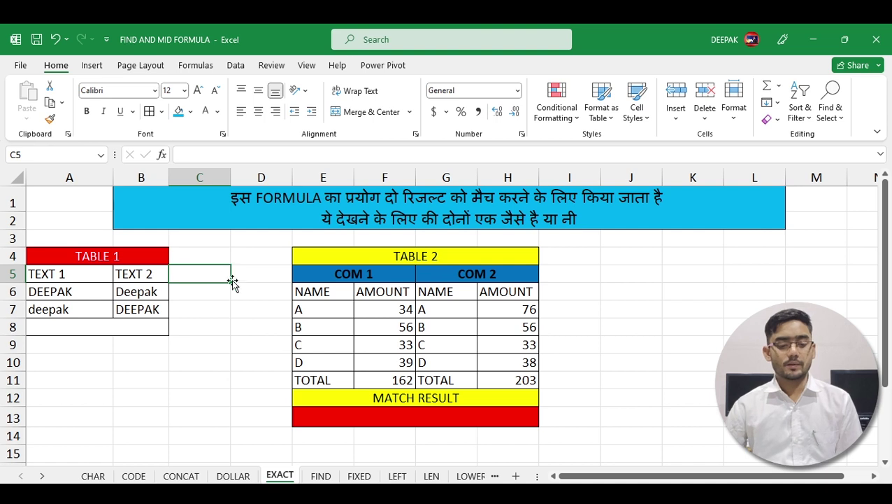
Enter an EXACT formula in C6 that compares the texts in A6 and B6 of Table 1
click(98, 323)
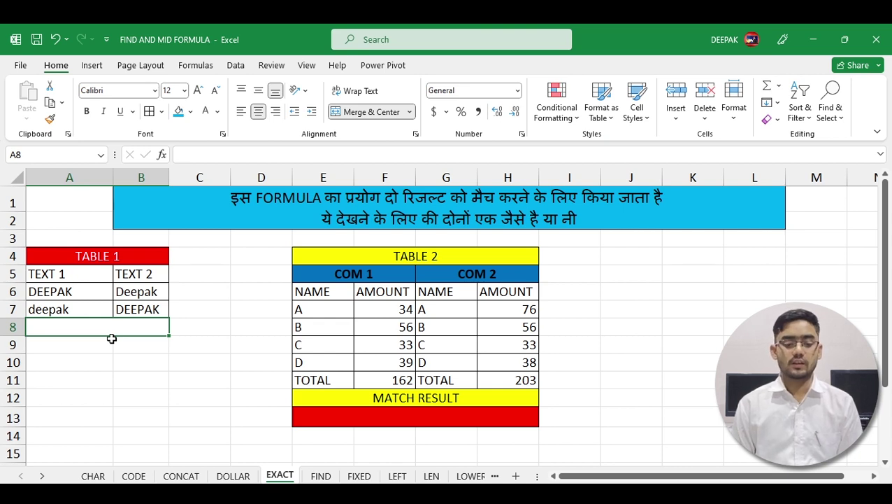
click(193, 298)
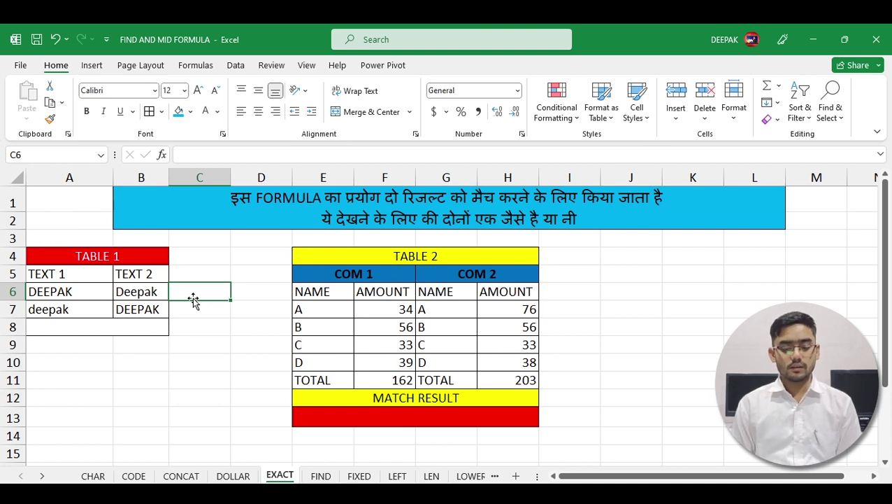
text(=)
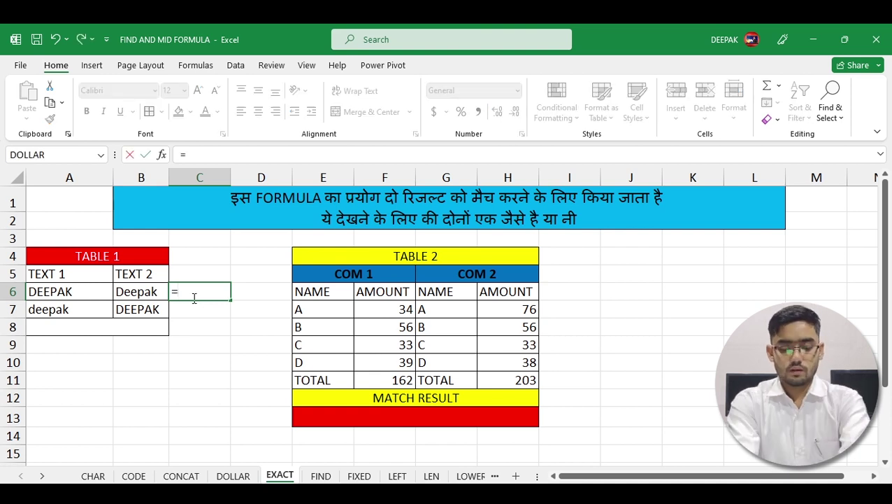
text(EX)
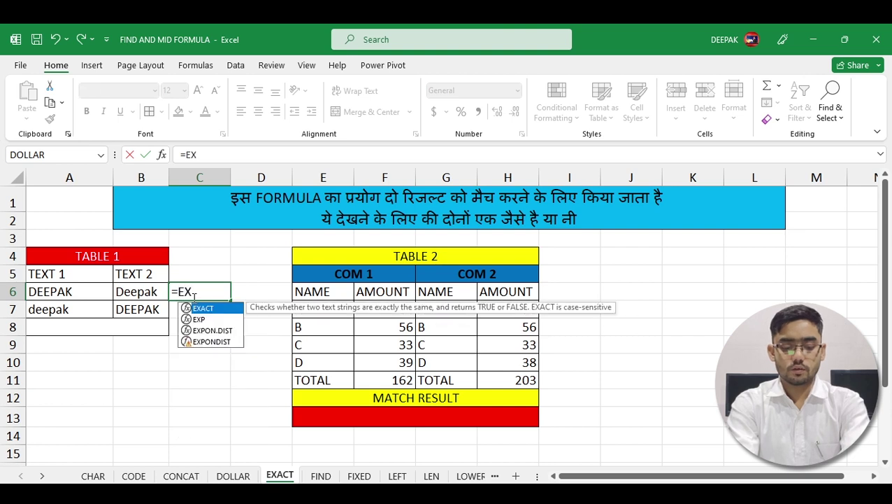
key(Tab)
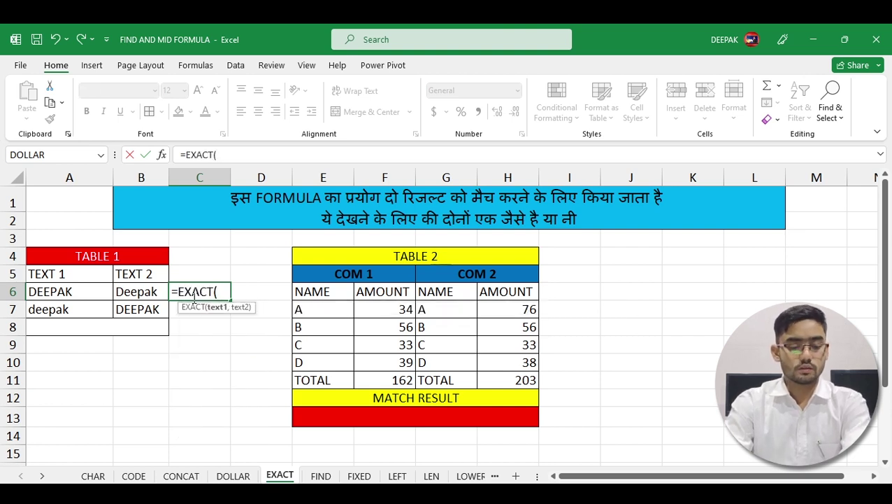
key(Left)
key(Left)
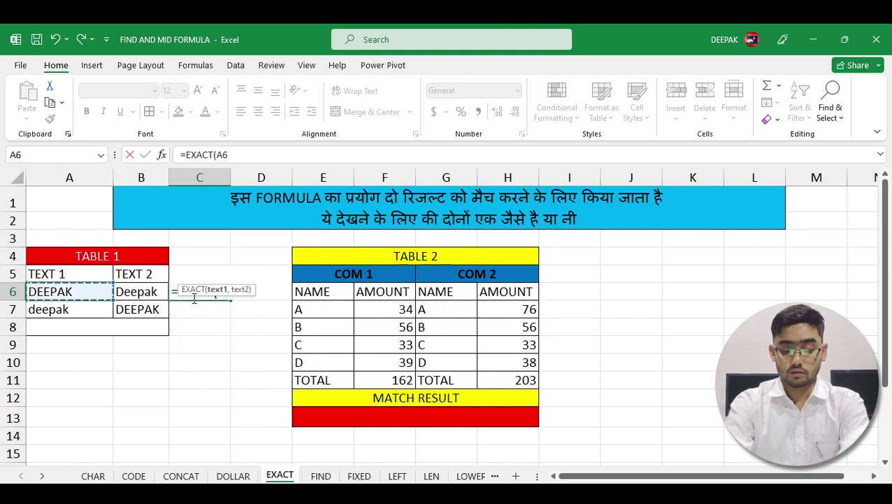
text(,)
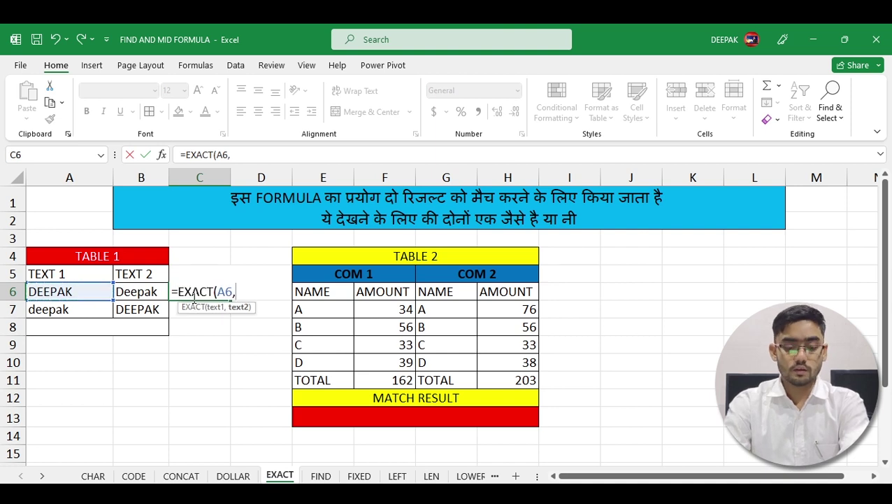
key(Left)
key(Return)
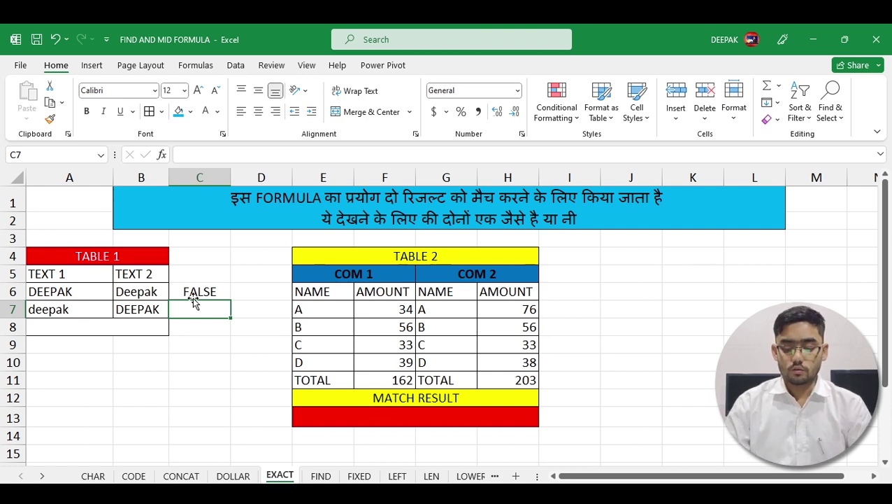
Fill cell A7 with the text from the cell directly above it
key(Left)
key(Left)
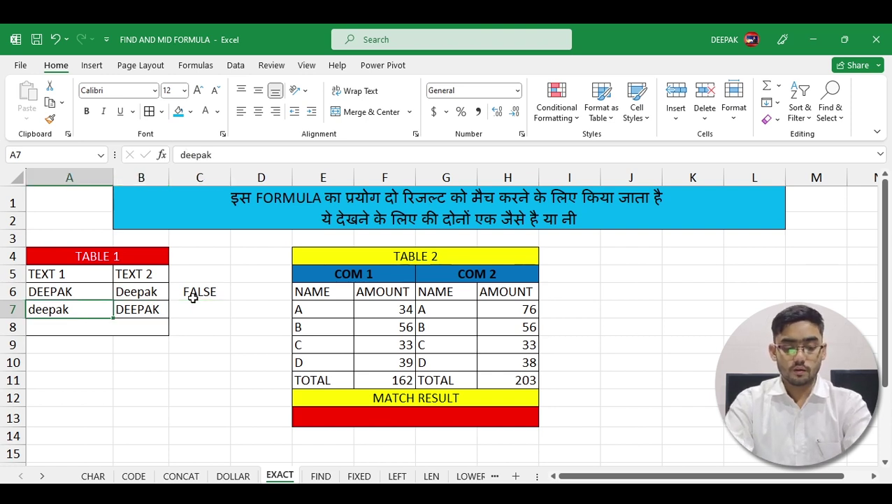
key(ctrl+d)
Enter an EXACT formula in C7 that compares the texts in A7 and B7
key(Right)
key(Right)
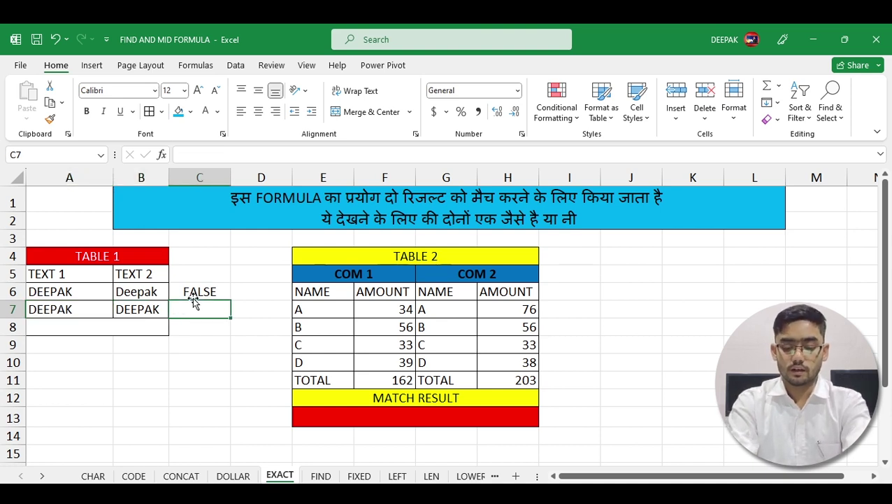
text(=)
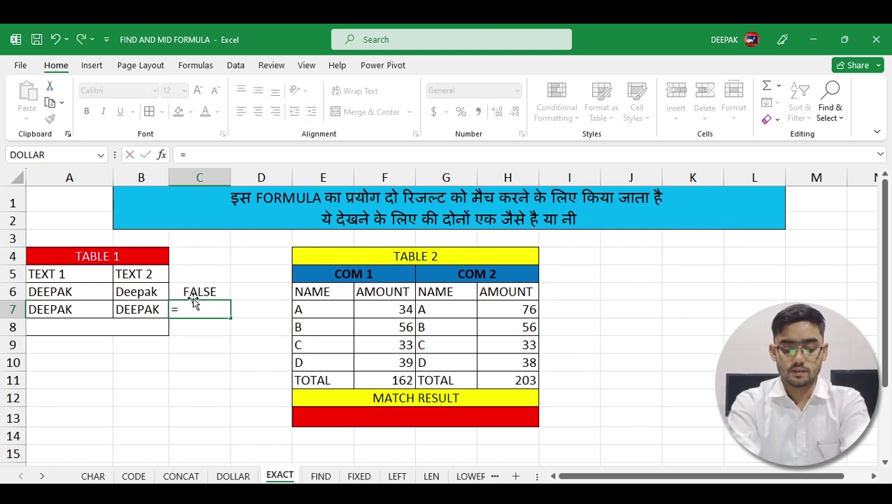
text(EX)
key(Tab)
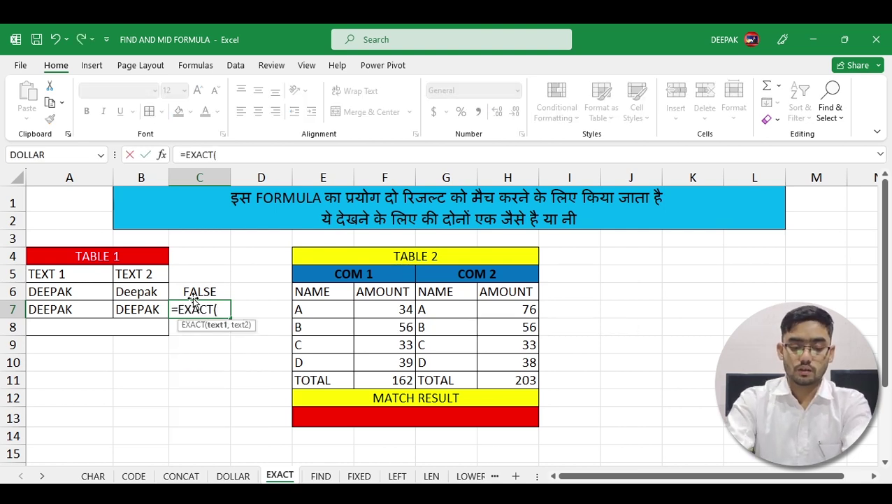
key(Left)
key(Left)
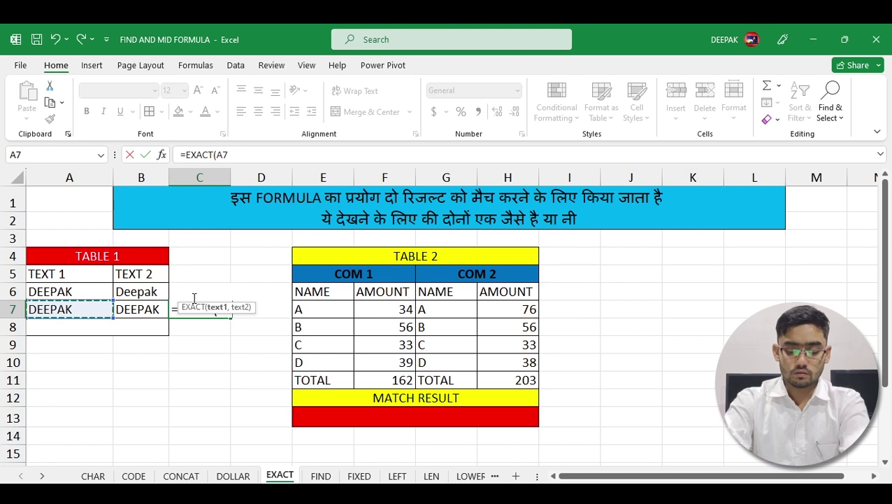
text(,)
key(Left)
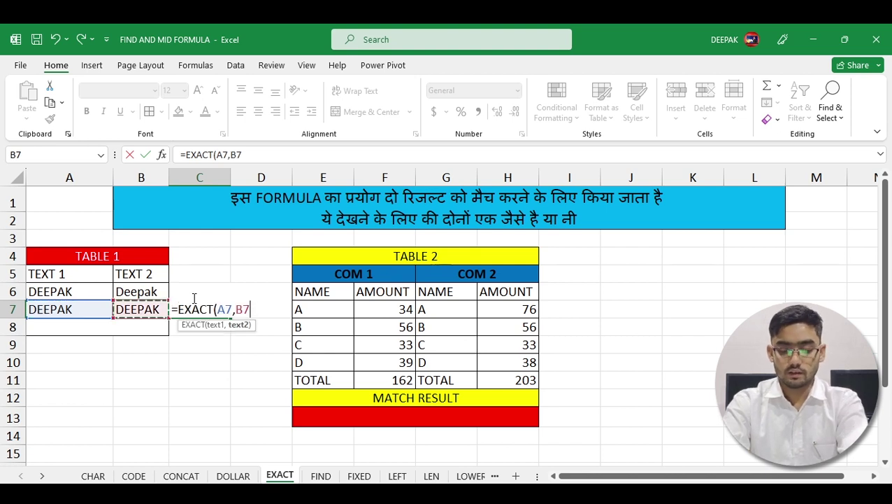
key(Return)
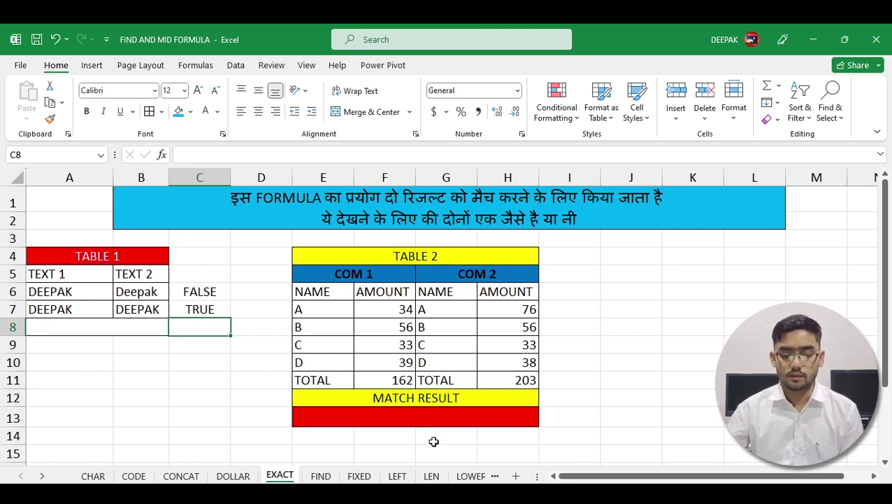
Enter an EXACT formula in the match result cell E13 comparing the COM 1 and COM 2 totals in F11 and H11
click(439, 419)
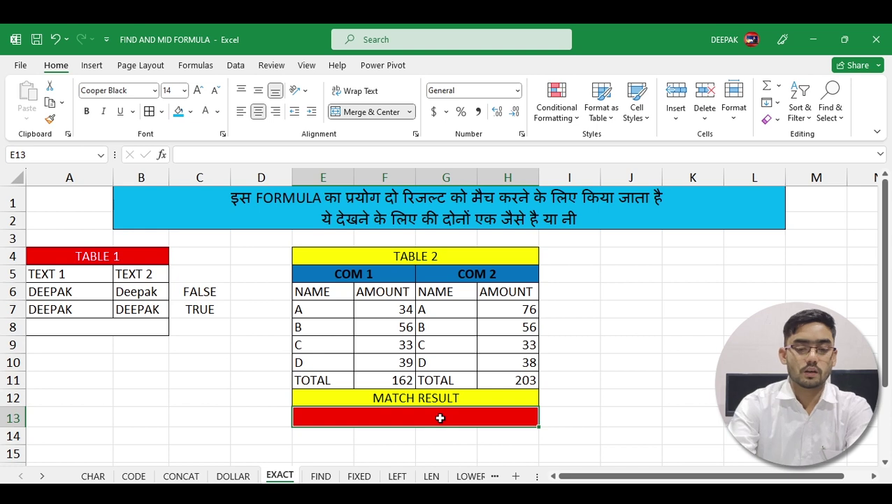
text(=)
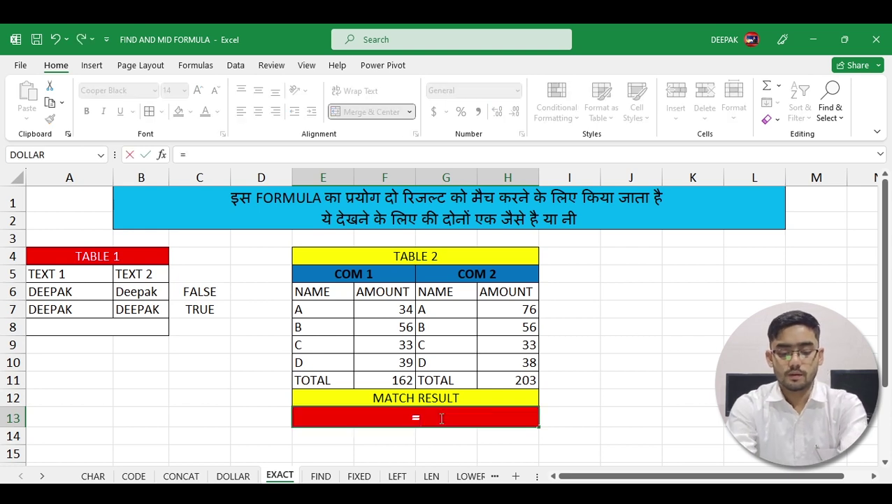
text(EX)
key(Tab)
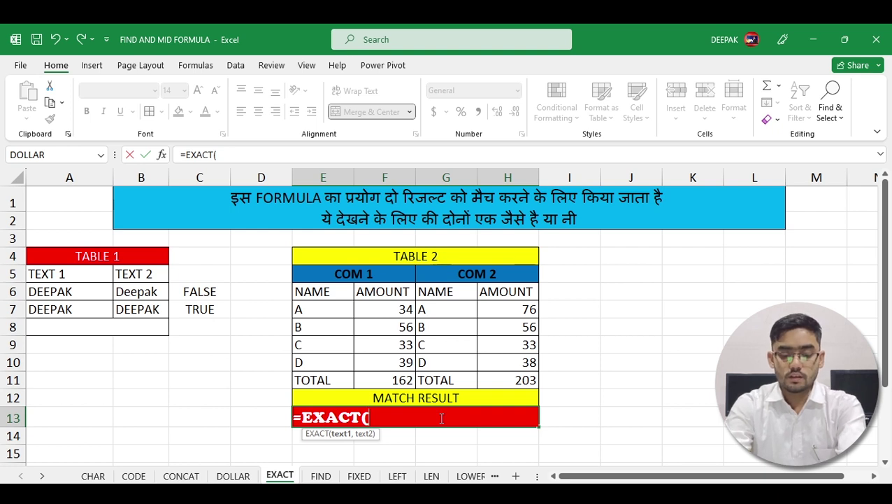
key(Up)
key(Up)
key(Right)
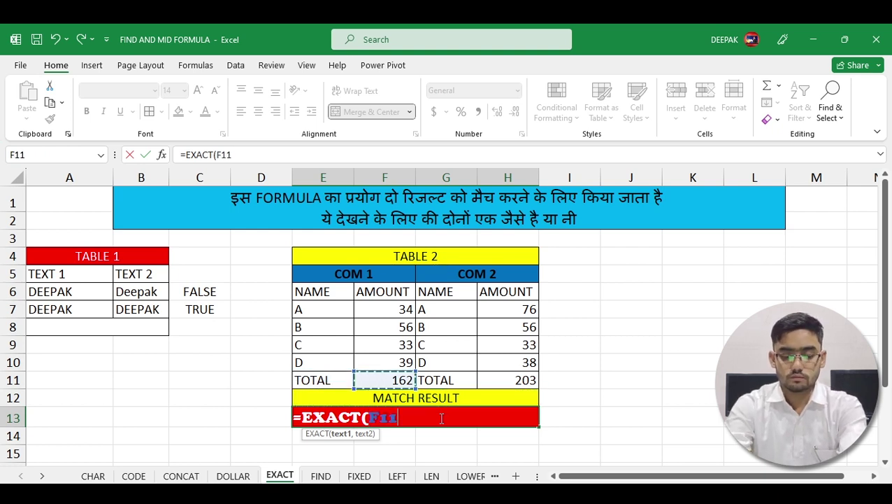
text(,)
key(Right)
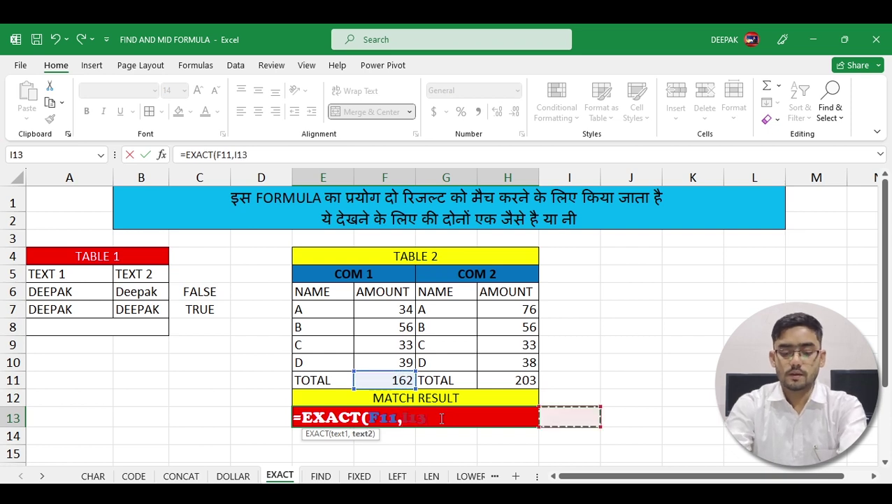
key(Up)
key(Up)
key(Left)
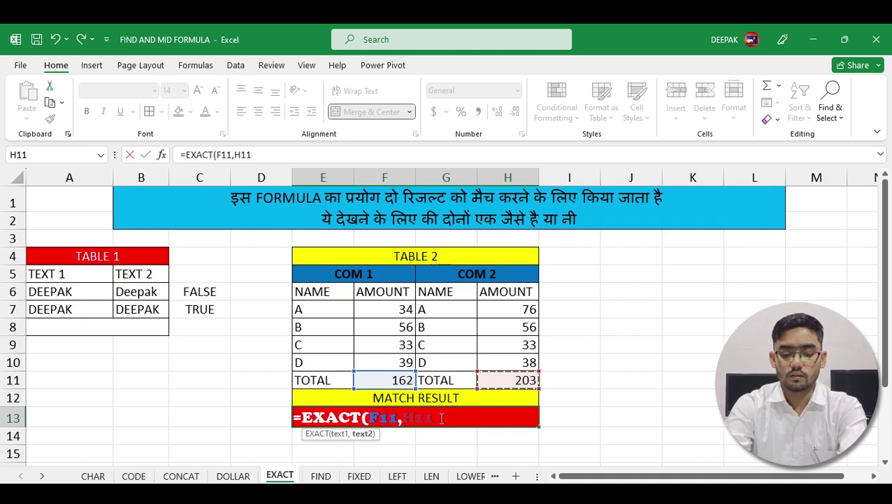
key(Return)
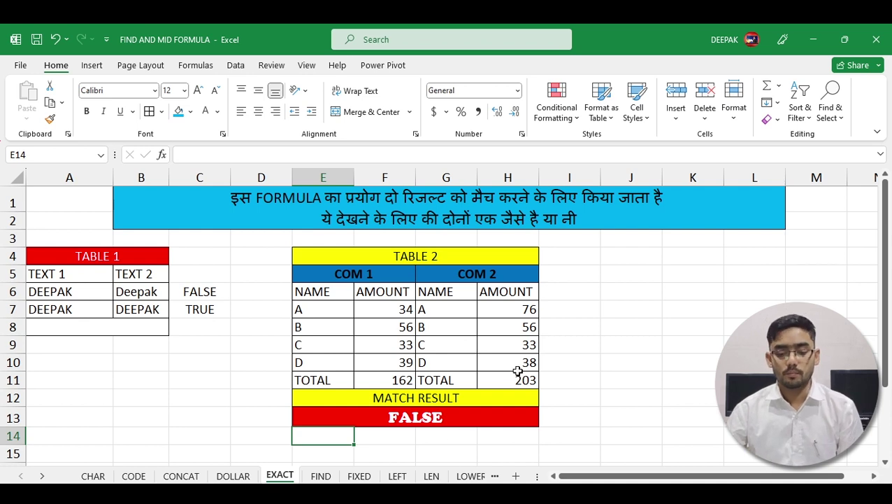
Enter =EXACT(F7,H7) in I7 to compare the COM 1 and COM 2 amounts for item A
click(563, 310)
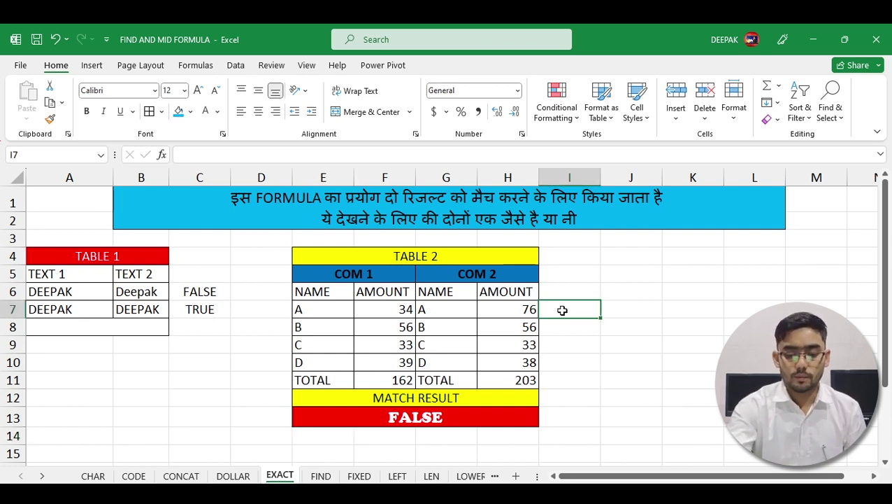
text(=)
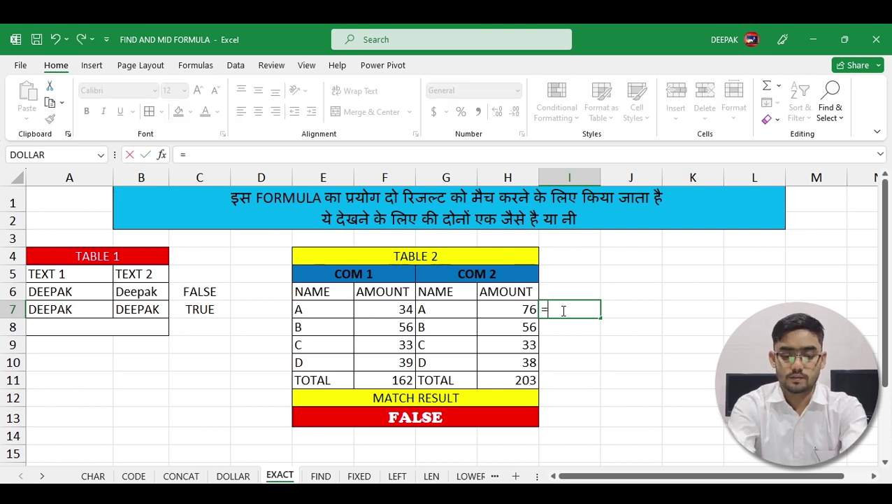
text(EX)
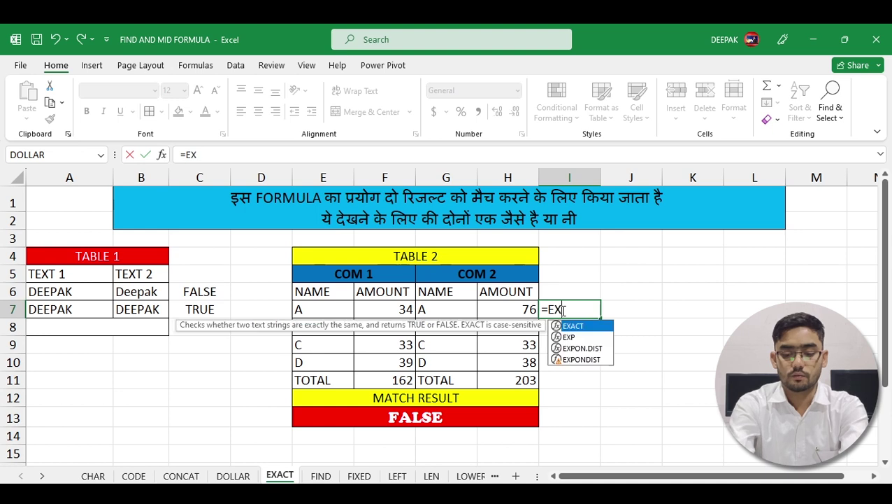
key(Tab)
key(Left)
key(Left)
key(Left)
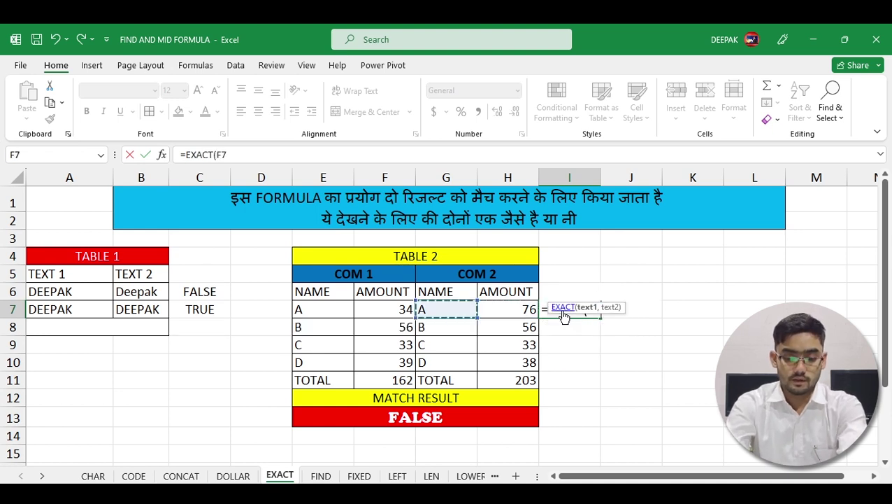
text(,)
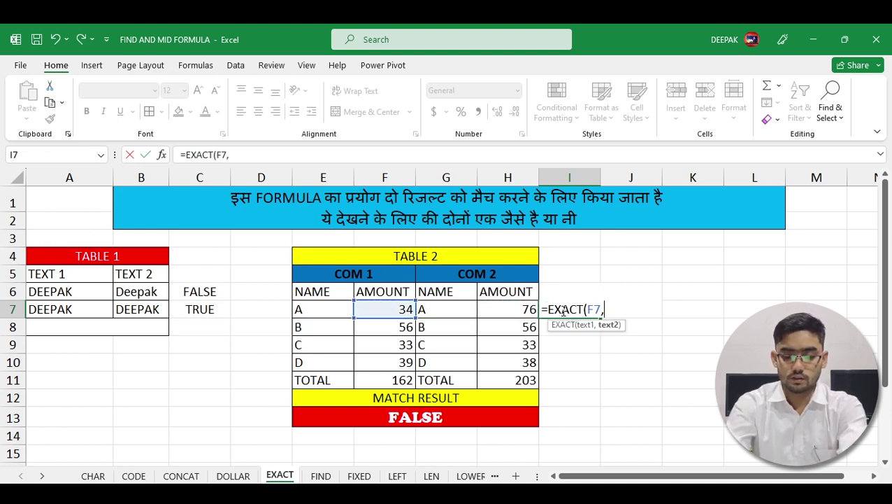
key(Left)
text())
key(Return)
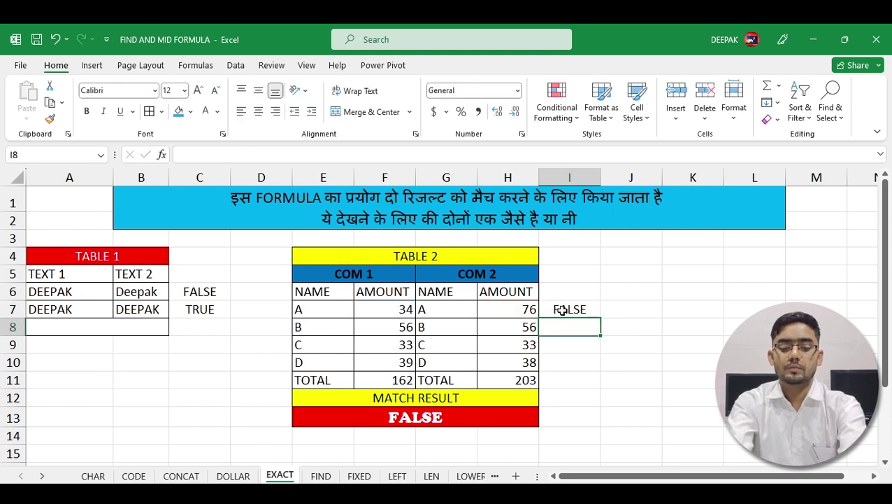
Copy the EXACT formula from I7 down through I10 for the remaining Table 2 items
click(563, 310)
key(ctrl+c)
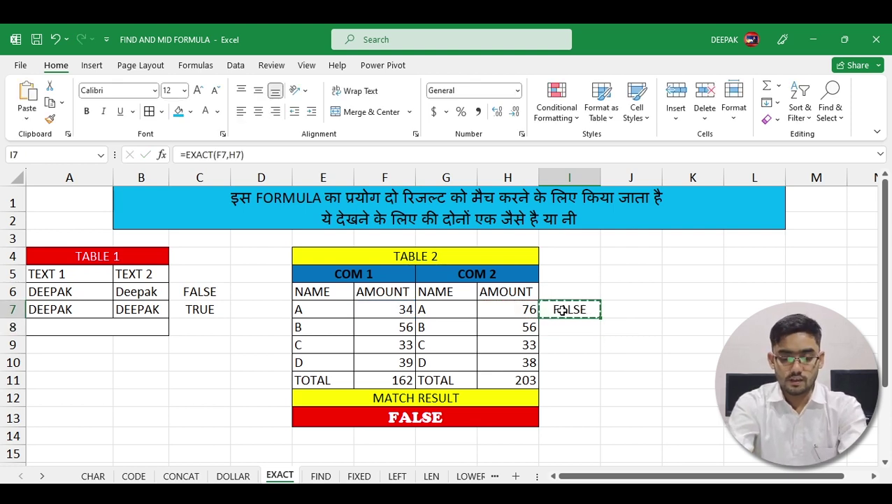
key(shift+Down)
key(shift+Down)
key(shift+Down)
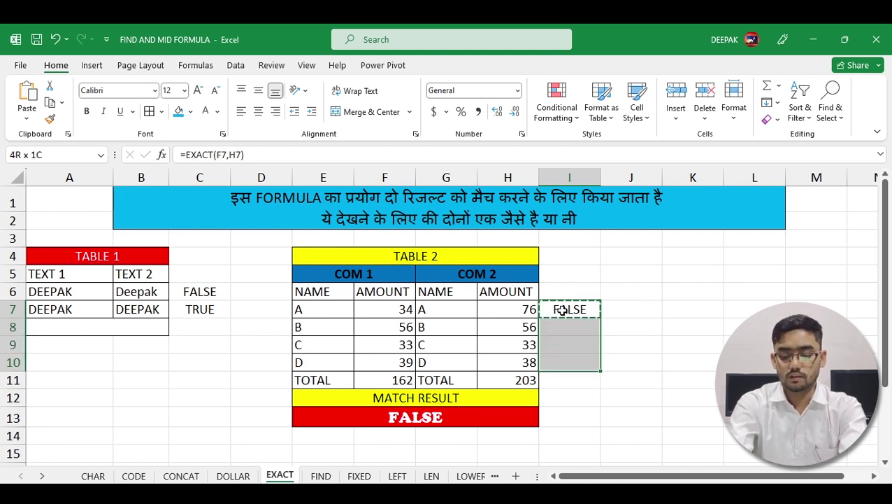
key(Return)
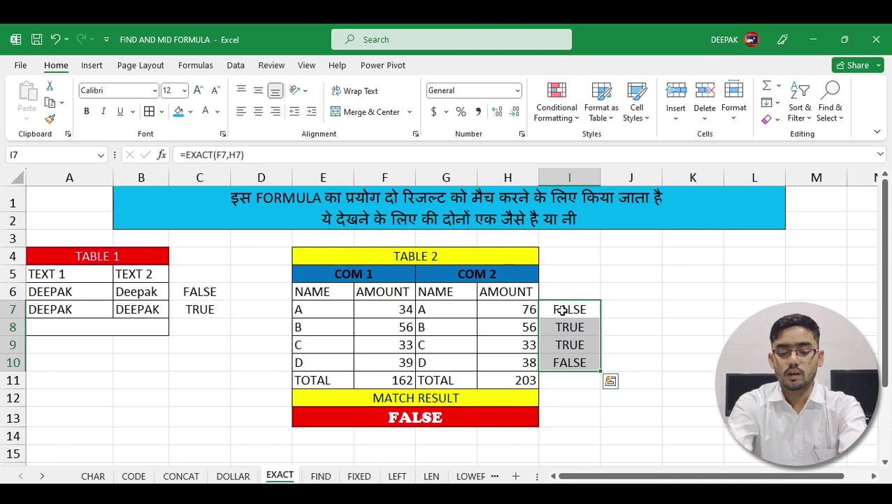
key(Right)
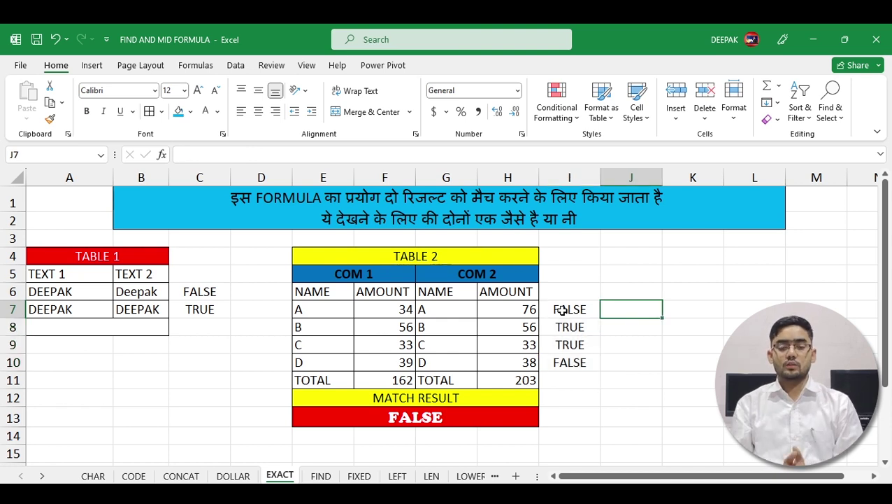